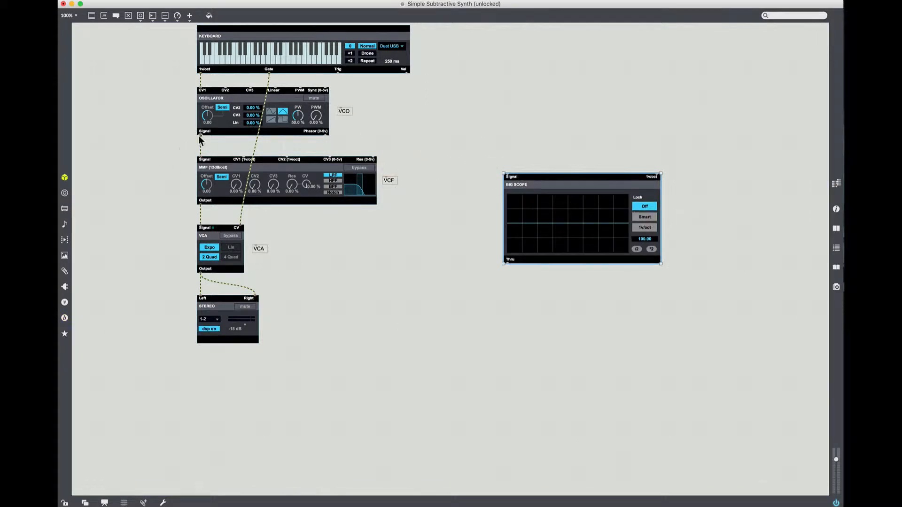
Connect the oscillator's Signal output to the Big Scope's Signal input and set the scope's lock mode to Smart
{"action": "left_click_drag", "start_coordinate": [199, 135], "coordinate": [375, 147]}
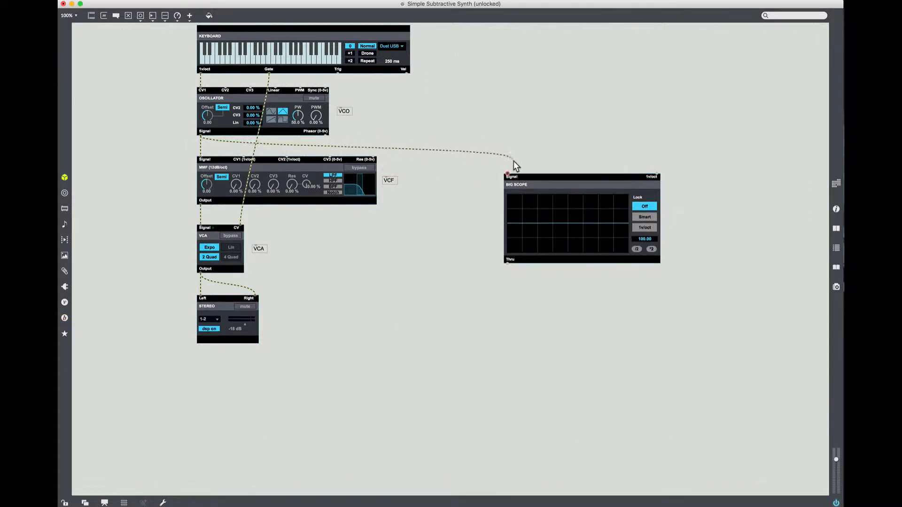
{"action": "left_click_drag", "start_coordinate": [507, 176], "coordinate": [532, 173]}
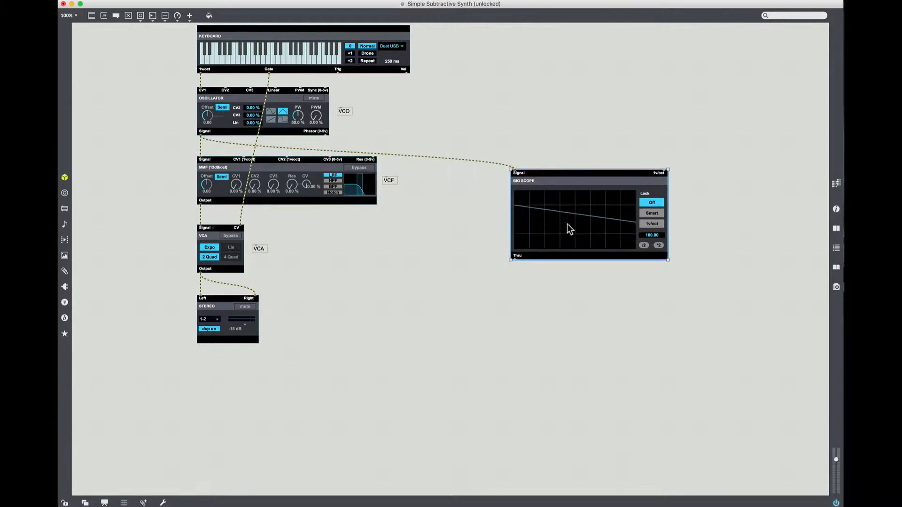
{"action": "key", "text": "super+e"}
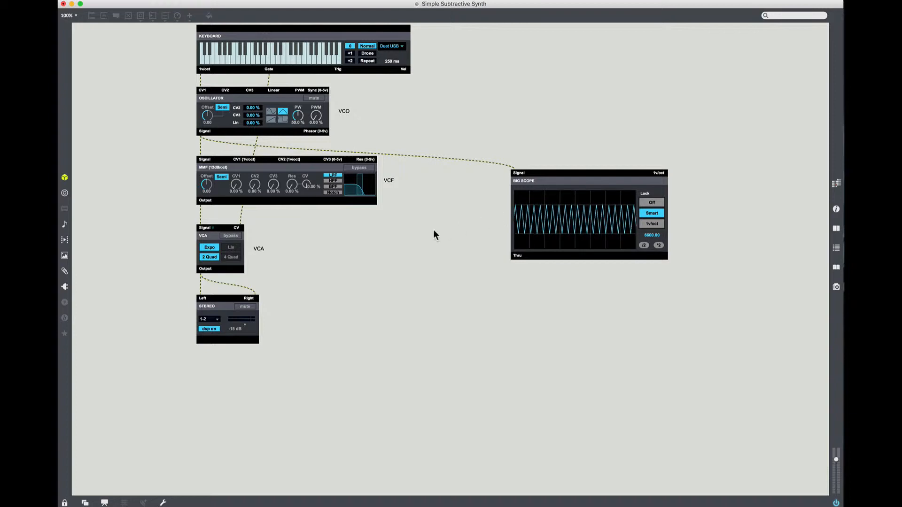
{"action": "key", "text": "super+e"}
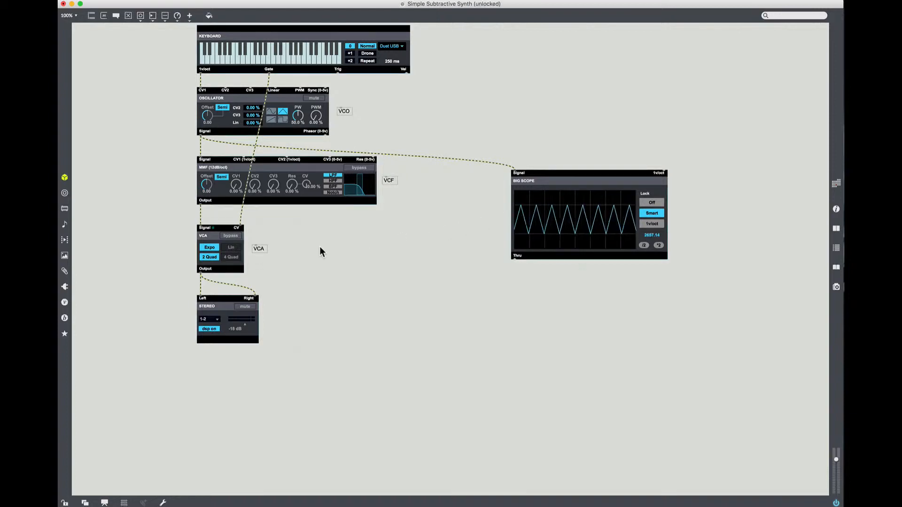
Add a BEAP 32-band analysis module directly below the Big Scope
{"action": "left_click", "coordinate": [65, 319]}
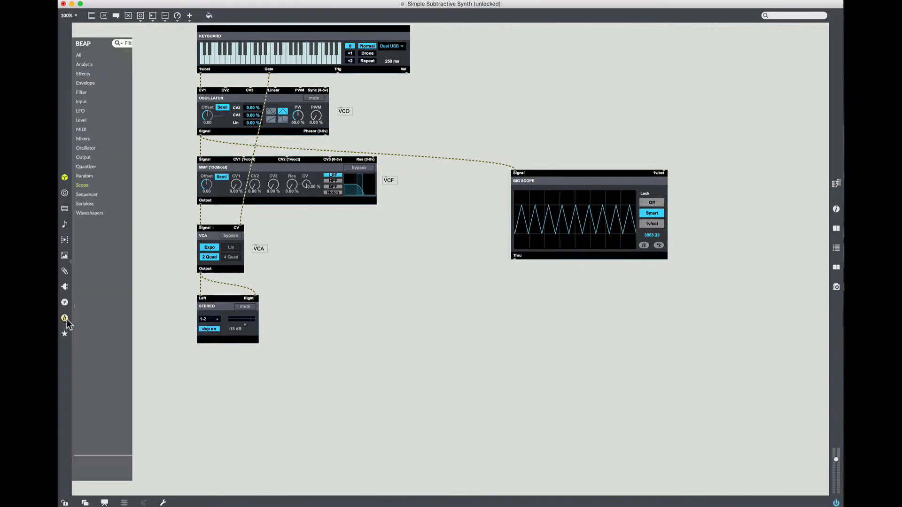
{"action": "left_click", "coordinate": [79, 55]}
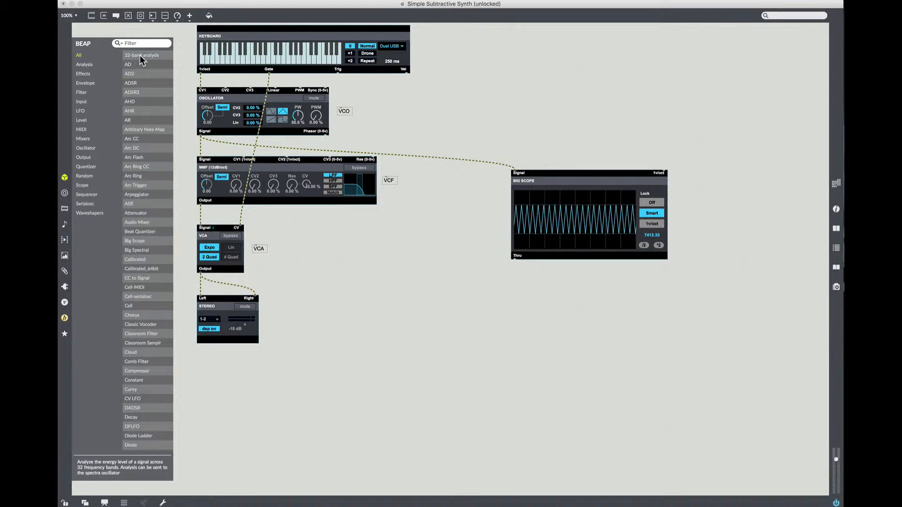
{"action": "left_click_drag", "start_coordinate": [139, 55], "coordinate": [539, 278]}
{"action": "left_click", "coordinate": [489, 282]}
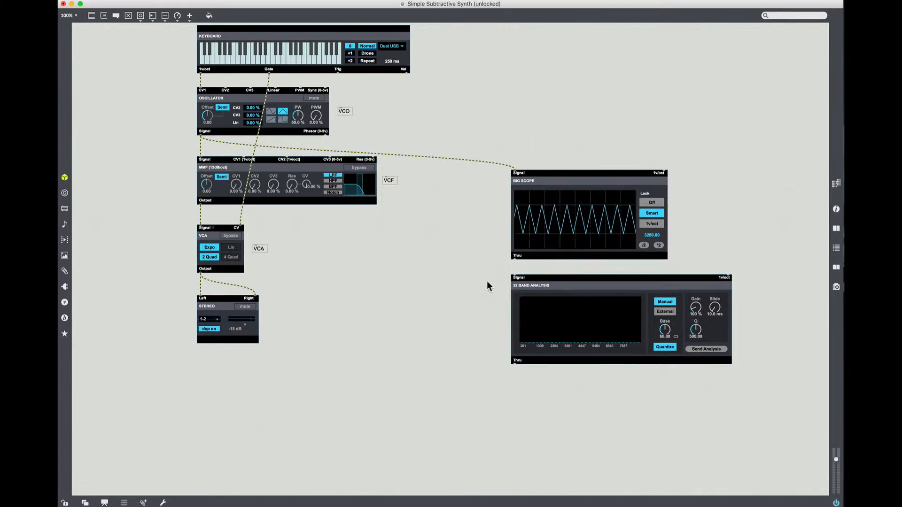
Connect the oscillator's Signal output and the keyboard's 1v/oct output to the matching inputs of the 32 Band Analysis module
{"action": "mouse_move", "coordinate": [200, 135]}
{"action": "left_mouse_down"}
{"action": "mouse_move", "coordinate": [269, 154]}
{"action": "mouse_move", "coordinate": [516, 280]}
{"action": "mouse_move", "coordinate": [545, 282]}
{"action": "left_mouse_up"}
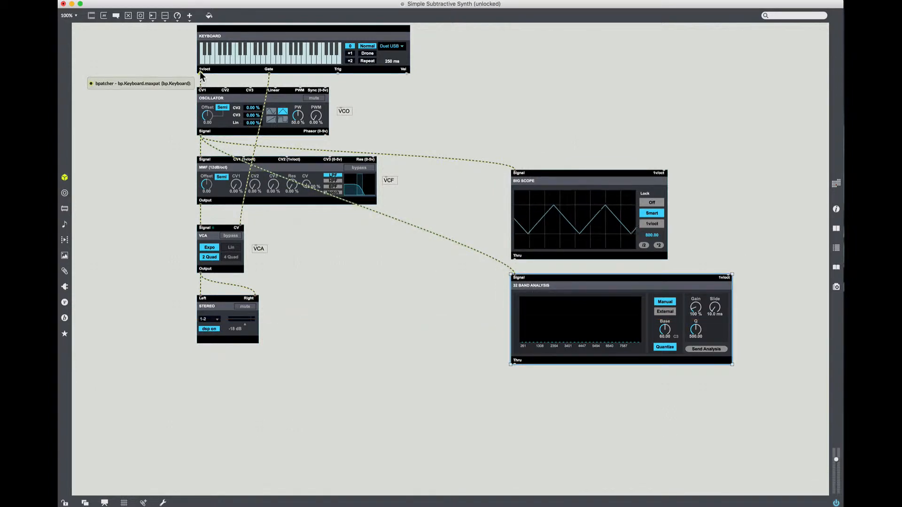
{"action": "left_click_drag", "start_coordinate": [199, 71], "coordinate": [727, 273]}
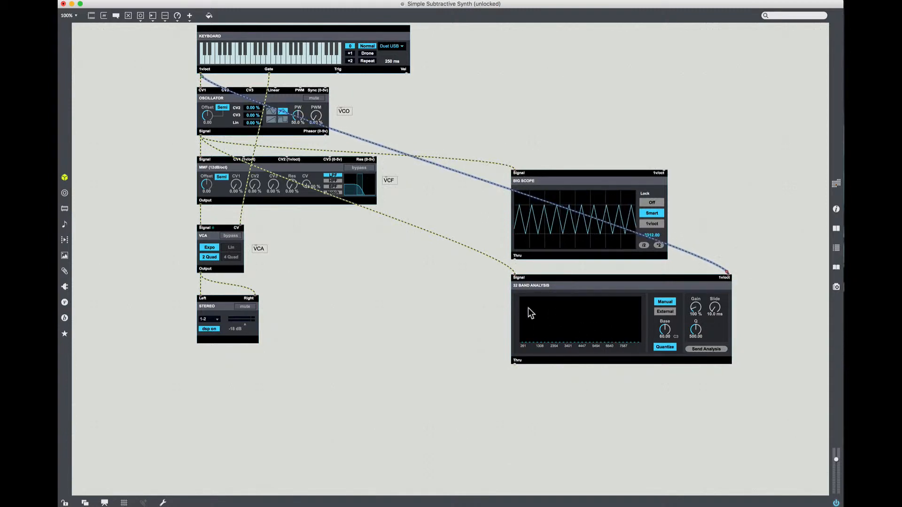
{"action": "left_click", "coordinate": [452, 286]}
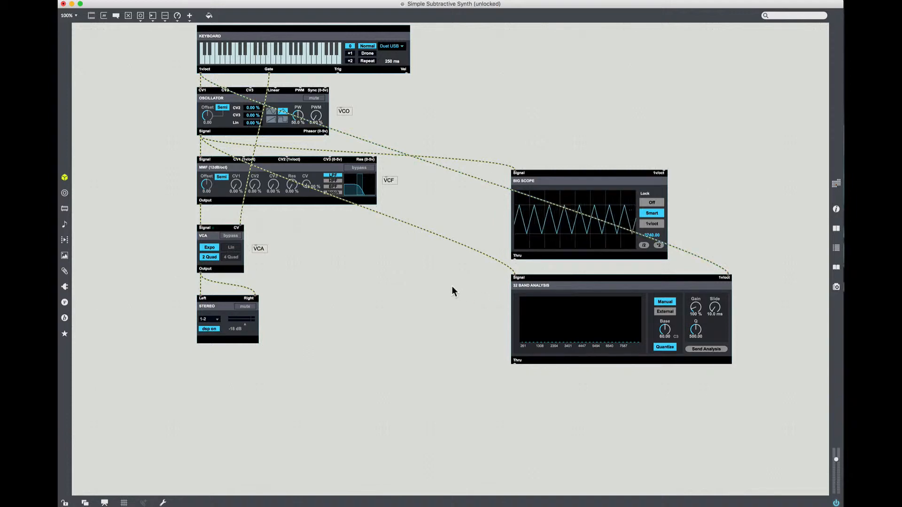
In the locked patch, switch the oscillator to a sine wave and set the 32 Band Analysis module to External
{"action": "key", "text": "super+e"}
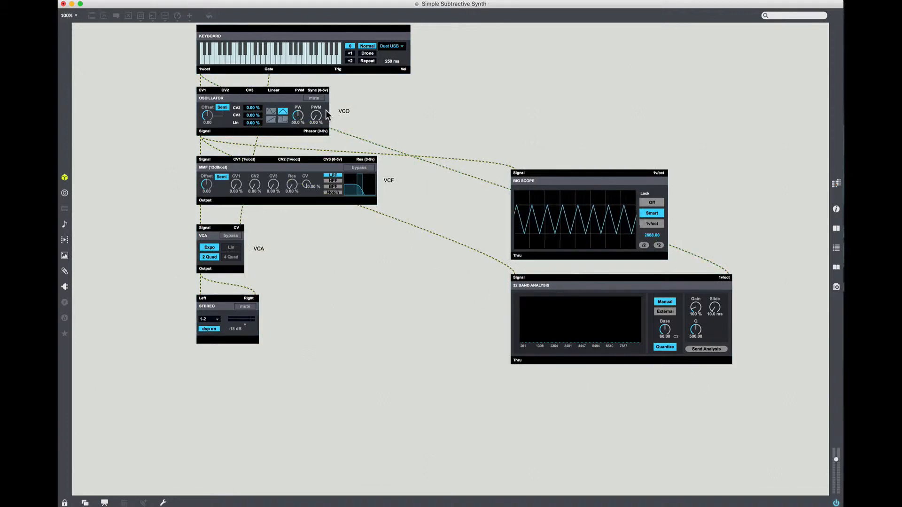
{"action": "left_click", "coordinate": [271, 112]}
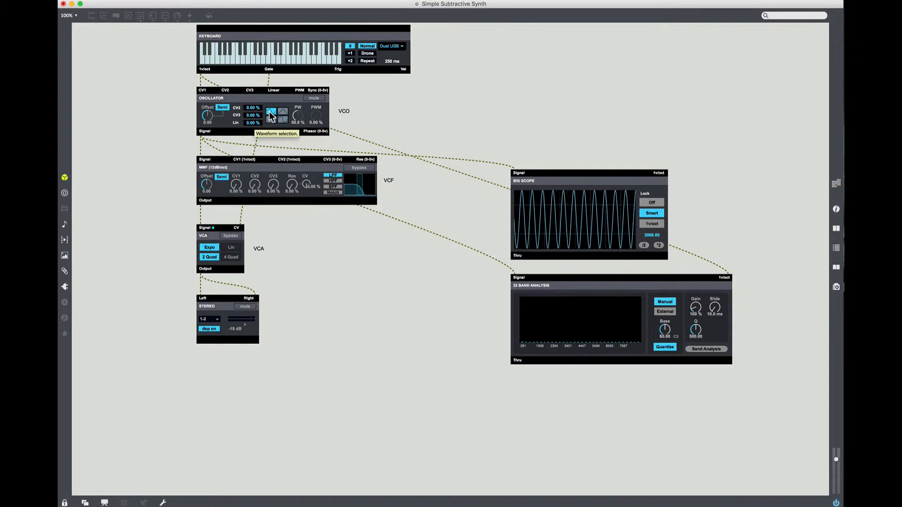
{"action": "left_click", "coordinate": [665, 313]}
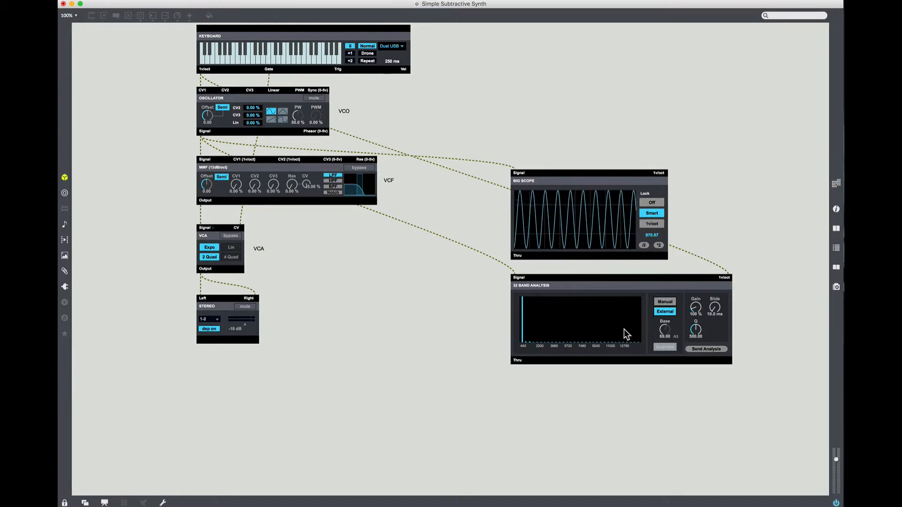
Switch the oscillator's waveform to triangle and then to square
{"action": "left_click", "coordinate": [282, 113]}
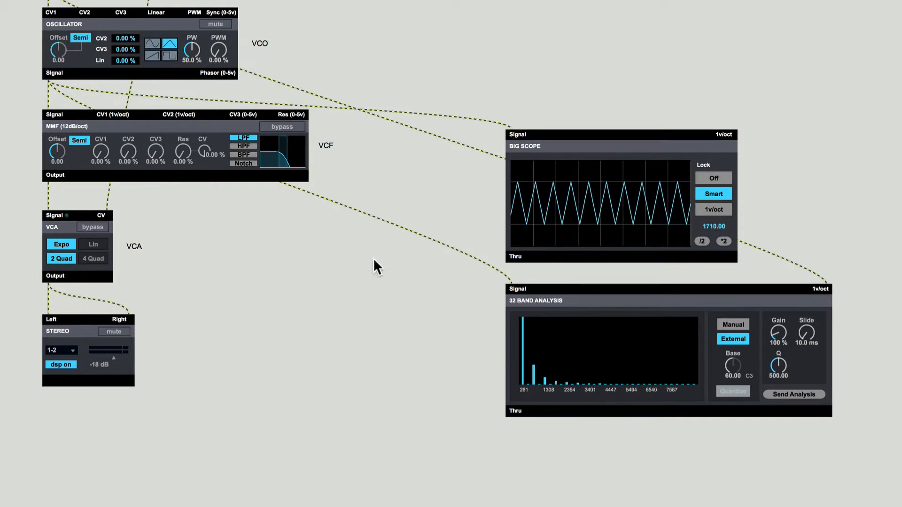
{"action": "left_click", "coordinate": [169, 53]}
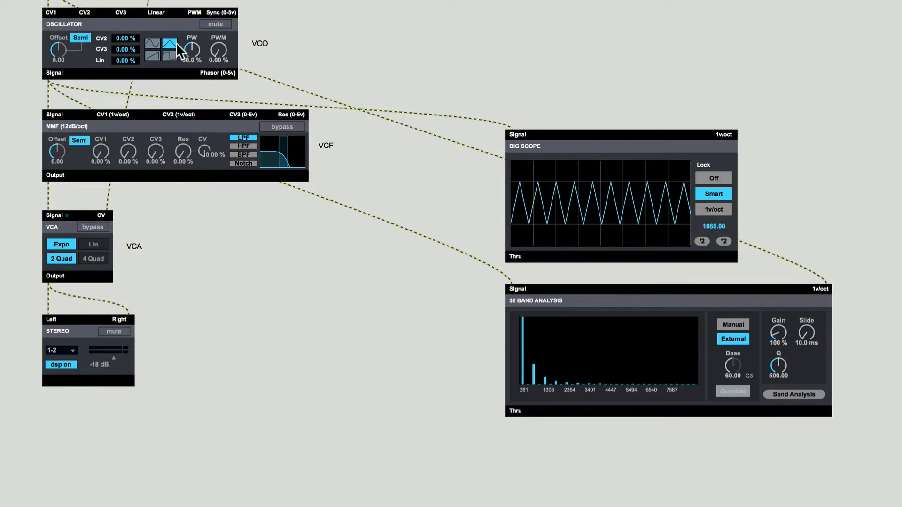
{"action": "left_click", "coordinate": [172, 55]}
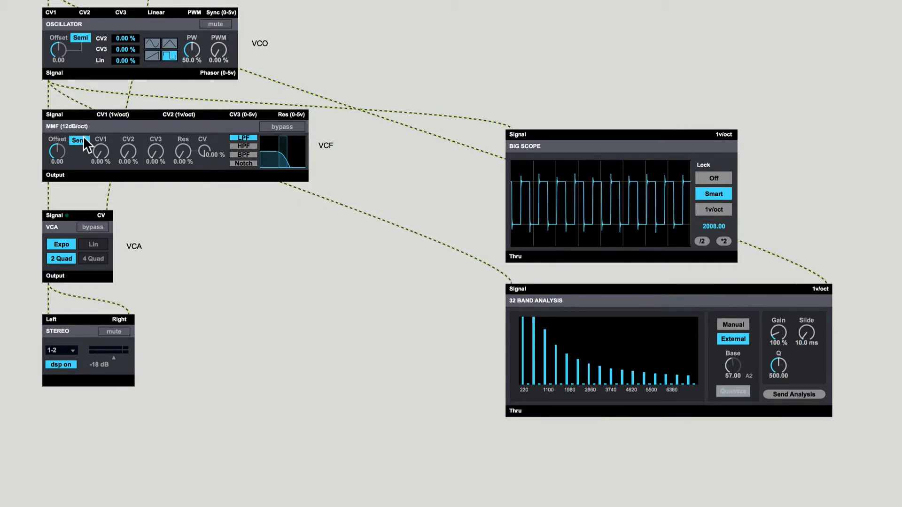
Bypass the MMF filter and take the oscillator through the sine, triangle and square waveforms, ending on square
{"action": "left_click", "coordinate": [277, 126]}
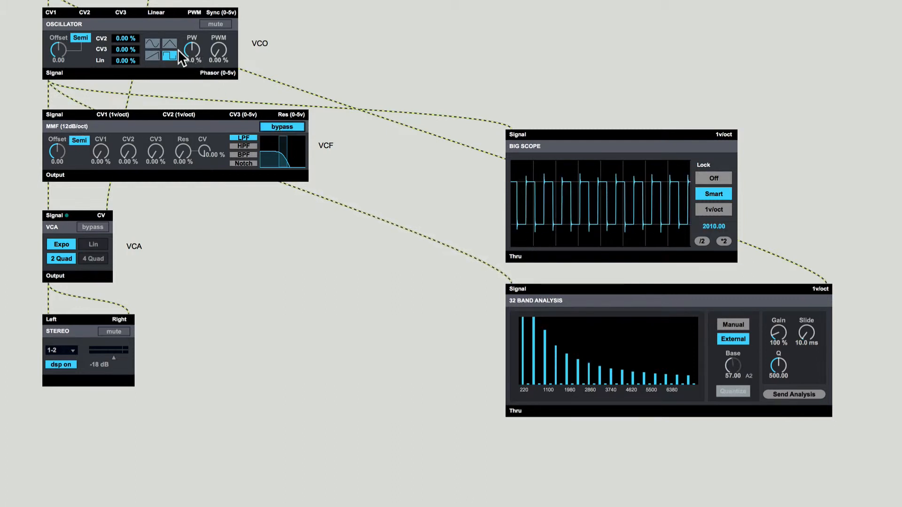
{"action": "left_click", "coordinate": [152, 43]}
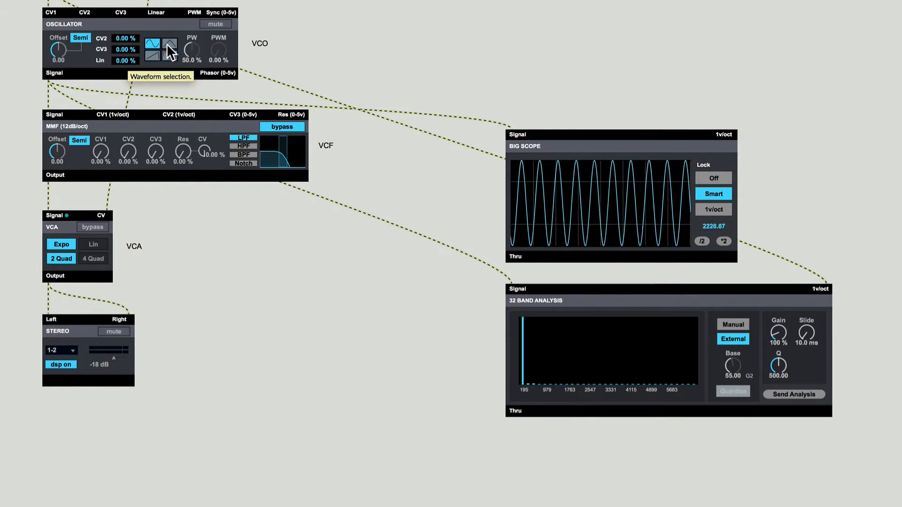
{"action": "left_click", "coordinate": [168, 43]}
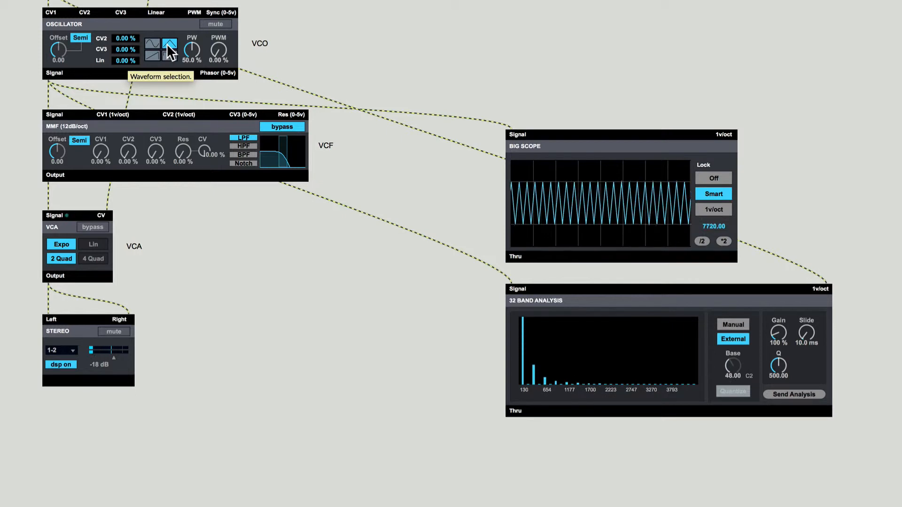
{"action": "left_click", "coordinate": [167, 51]}
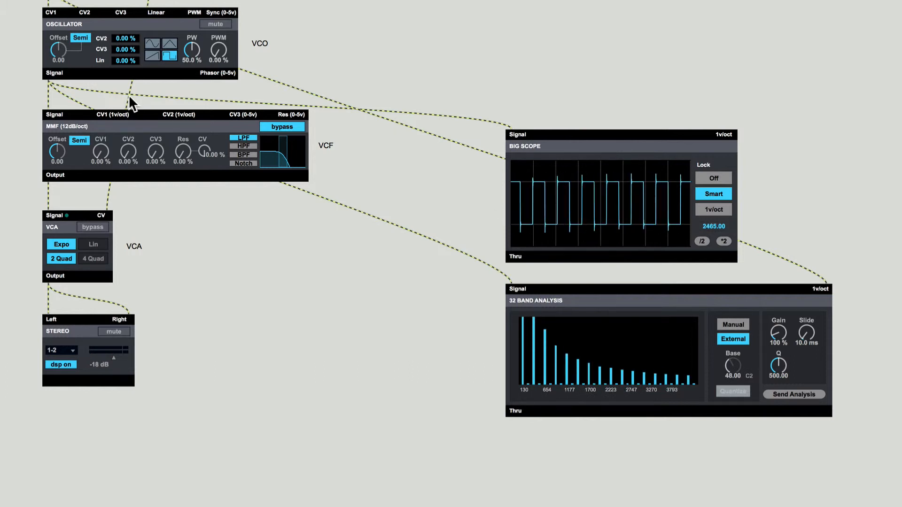
Try an oscillator offset of -18.14 and a pulse width of 54.7 %, and reset the offset to 0
{"action": "left_click_drag", "start_coordinate": [61, 48], "coordinate": [61, 60]}
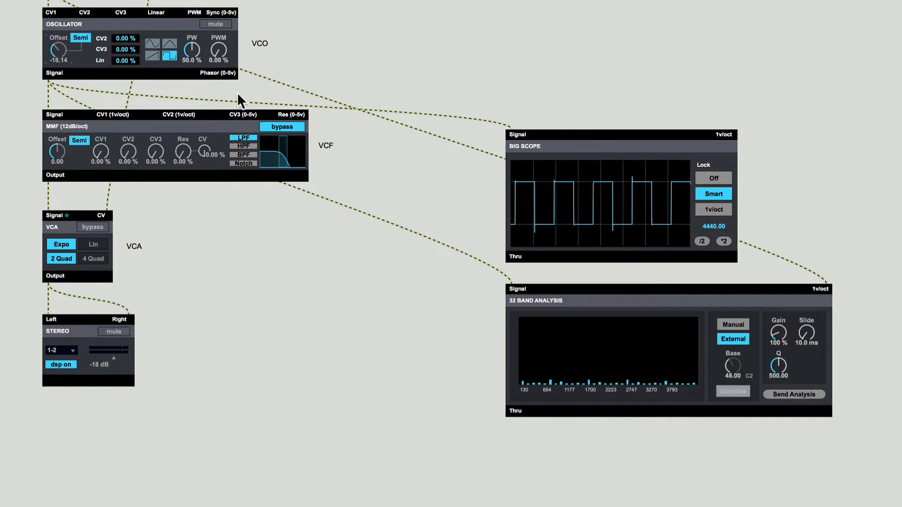
{"action": "left_click", "coordinate": [191, 46]}
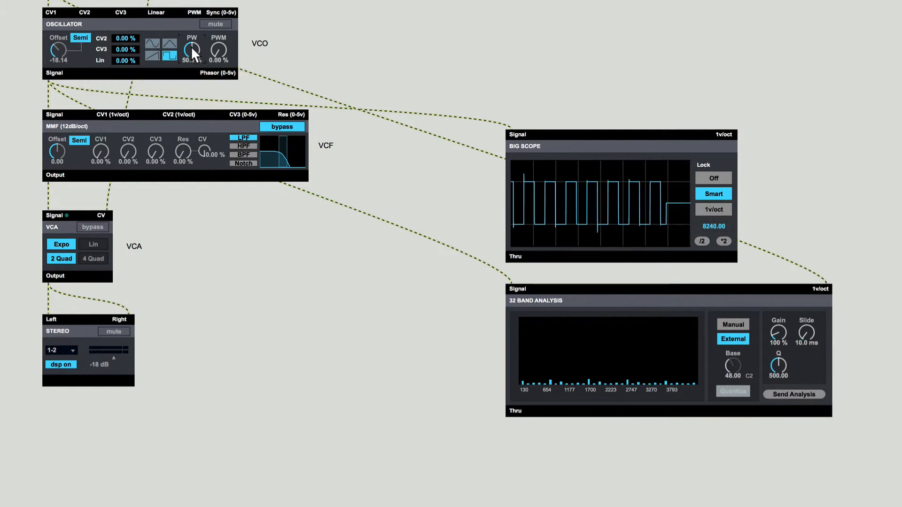
{"action": "left_click", "coordinate": [61, 49]}
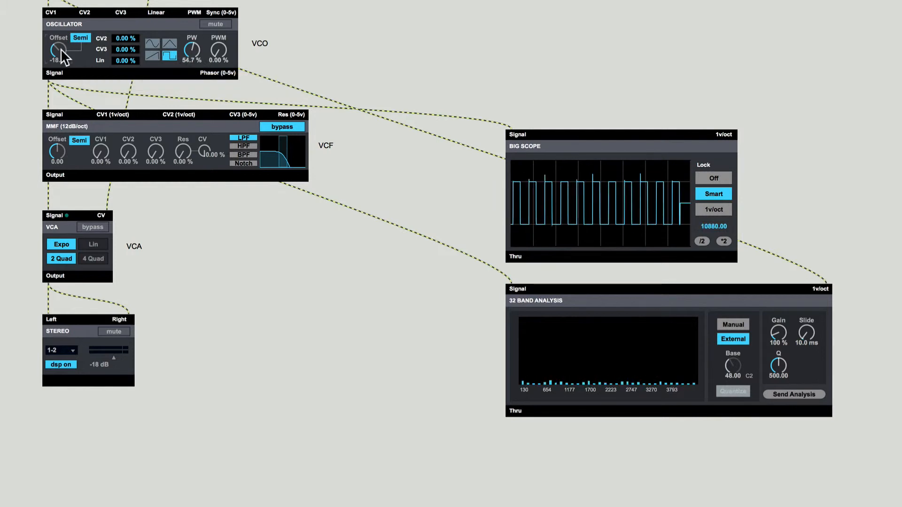
{"action": "double_click", "coordinate": [60, 49]}
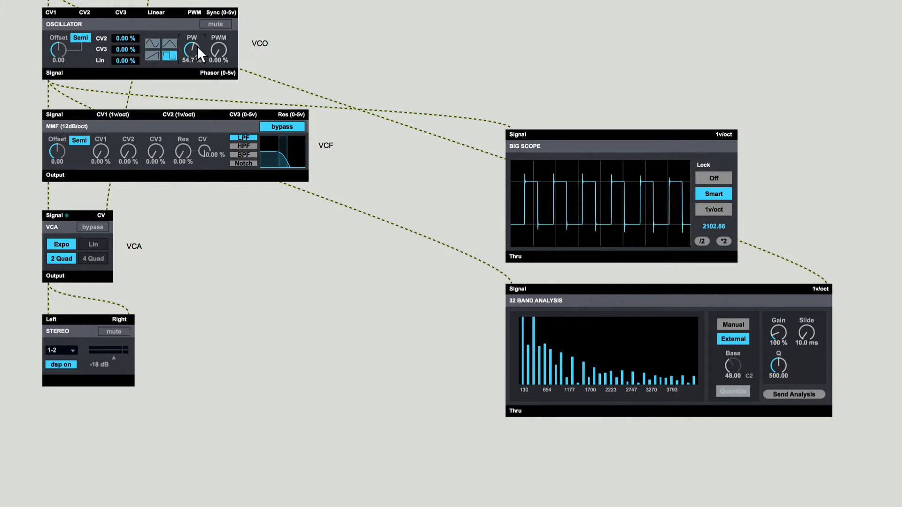
Vary the square wave's pulse width, including 39.8 %, reset it to 50 % and try the sawtooth waveform
{"action": "mouse_move", "coordinate": [197, 46]}
{"action": "left_mouse_down"}
{"action": "mouse_move", "coordinate": [196, 68]}
{"action": "mouse_move", "coordinate": [193, 46]}
{"action": "left_mouse_up"}
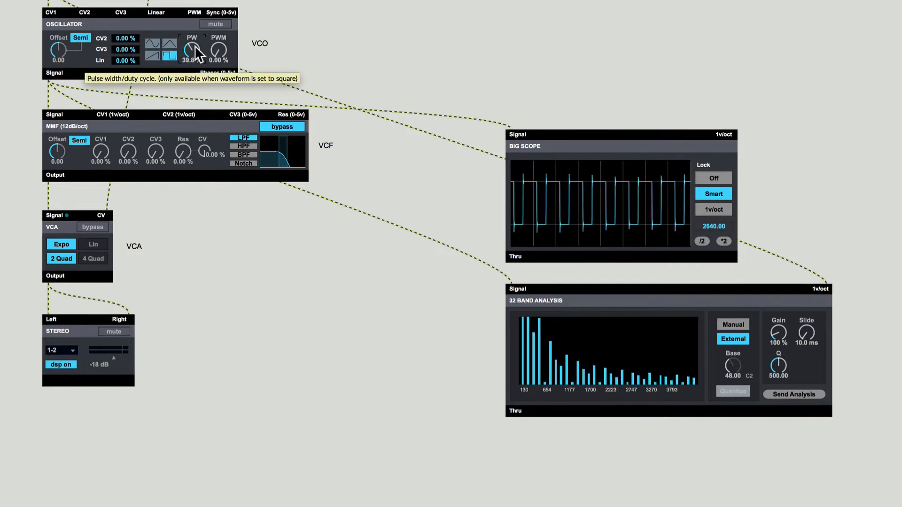
{"action": "double_click", "coordinate": [189, 50]}
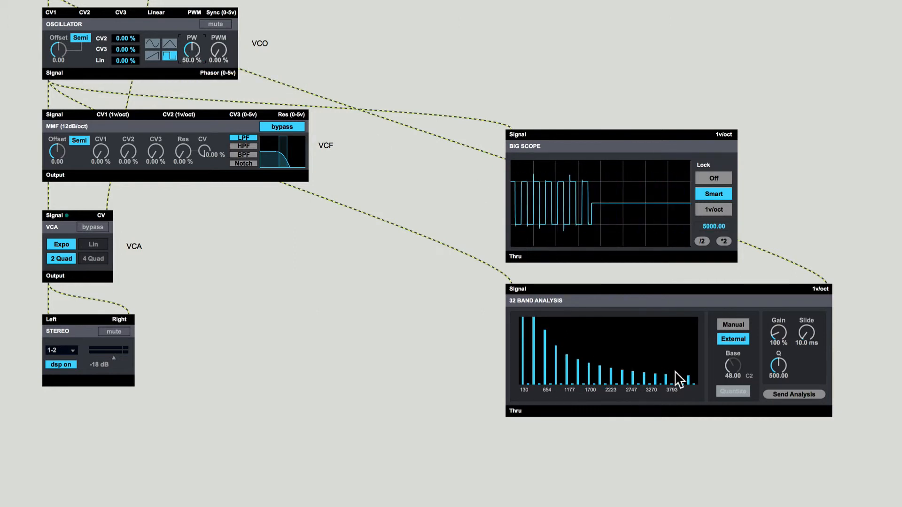
{"action": "mouse_move", "coordinate": [193, 49]}
{"action": "left_mouse_down"}
{"action": "mouse_move", "coordinate": [193, 33]}
{"action": "mouse_move", "coordinate": [194, 49]}
{"action": "left_mouse_up"}
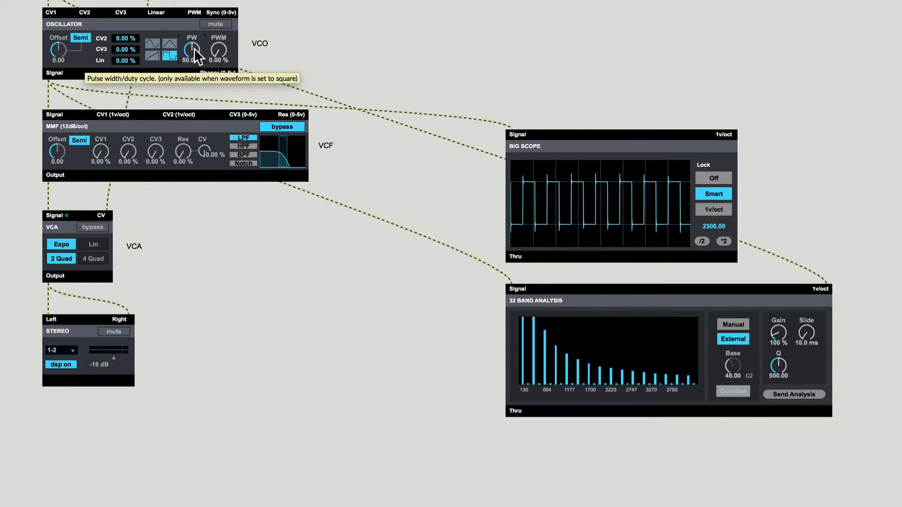
{"action": "left_click_drag", "start_coordinate": [193, 48], "coordinate": [194, 68]}
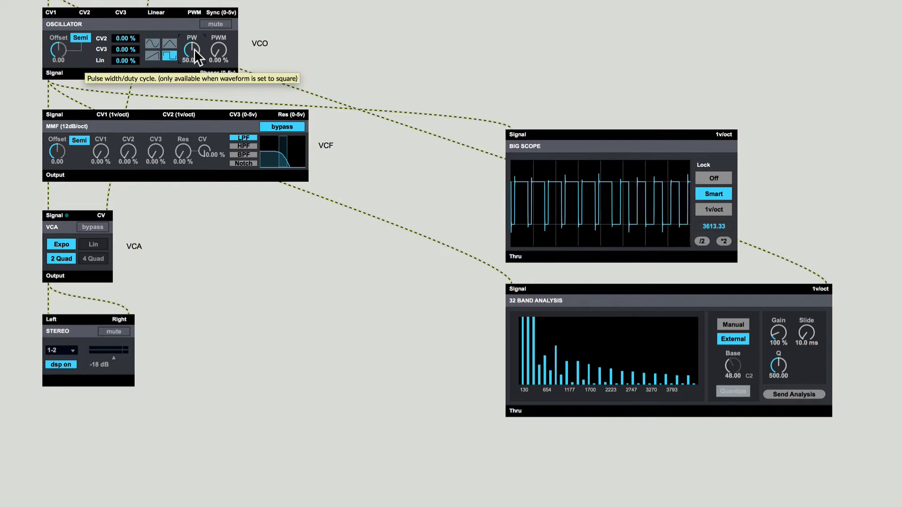
{"action": "double_click", "coordinate": [192, 49]}
{"action": "left_click", "coordinate": [153, 55]}
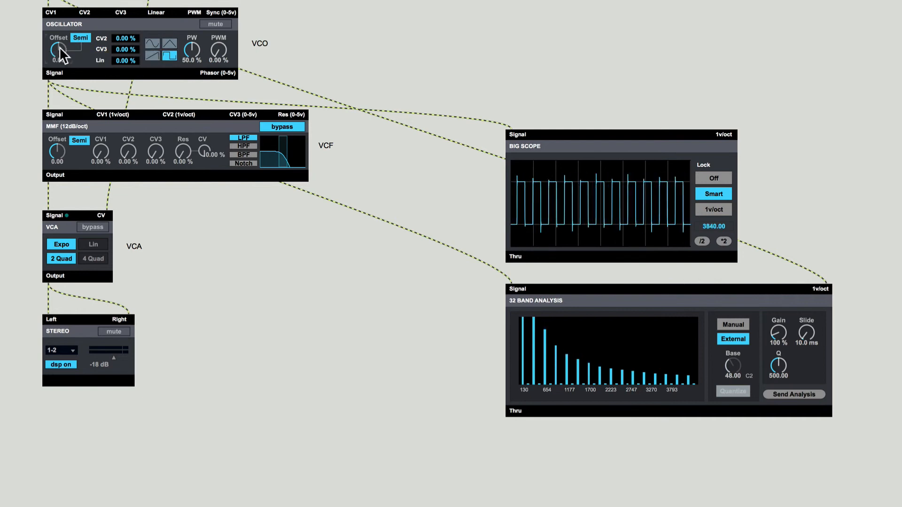
Lower the oscillator's offset to -12.00 semitones, and switch its pitch control from Semi to Freq
{"action": "left_click_drag", "start_coordinate": [59, 46], "coordinate": [59, 33]}
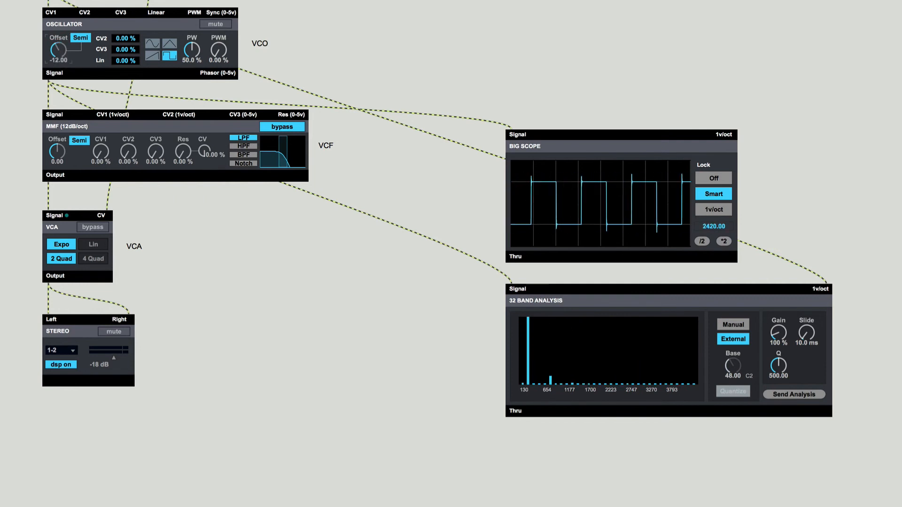
{"action": "left_click", "coordinate": [78, 37]}
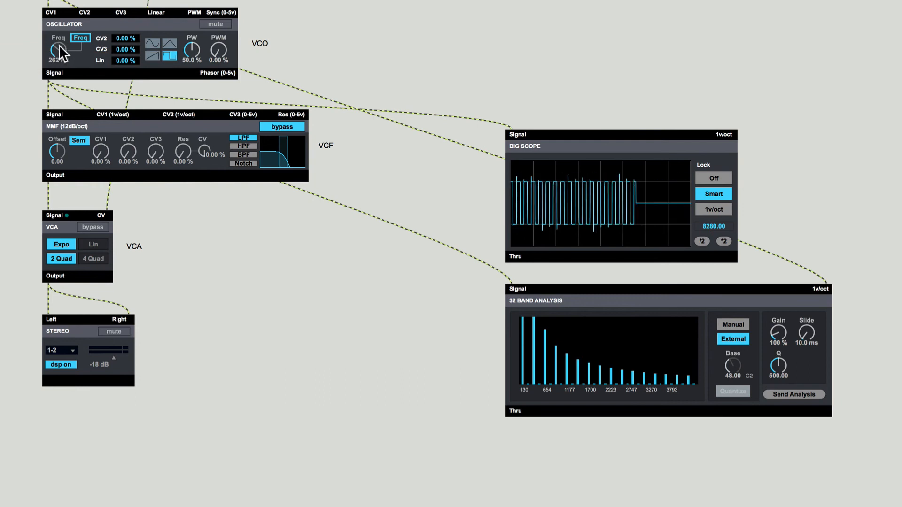